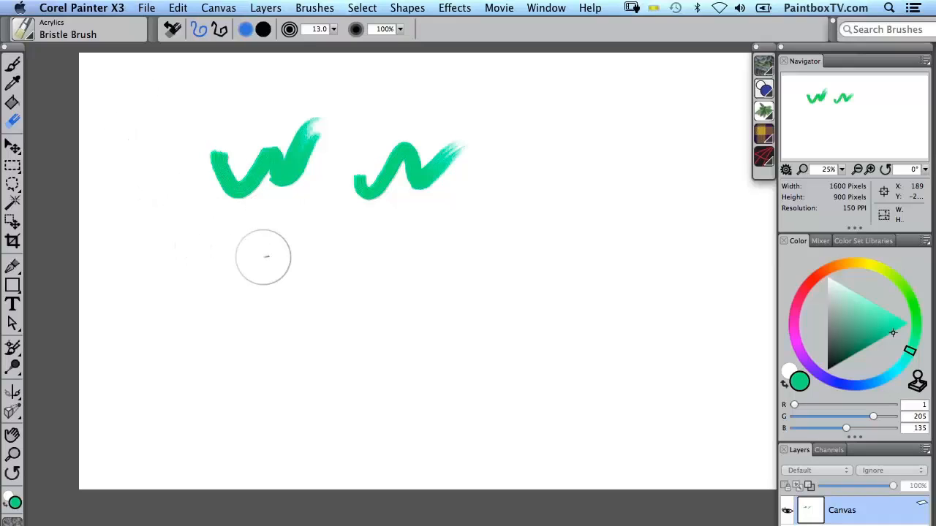
# Paint a green stroke below the first one, then change the hue to gold (205, 163, 1) and paint two gold strokes beside it
pyautogui.moveTo(266, 215); pyautogui.dragTo(310, 296)
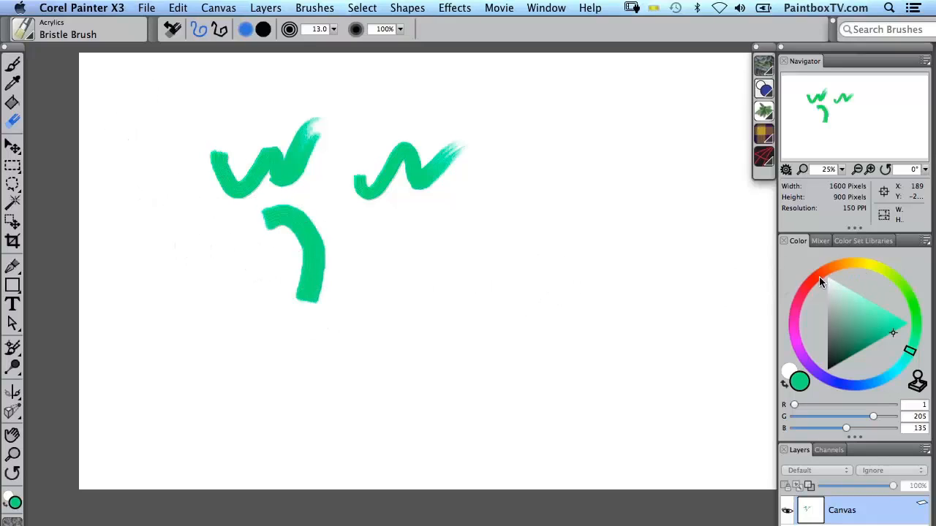
pyautogui.moveTo(819, 276); pyautogui.dragTo(858, 263)
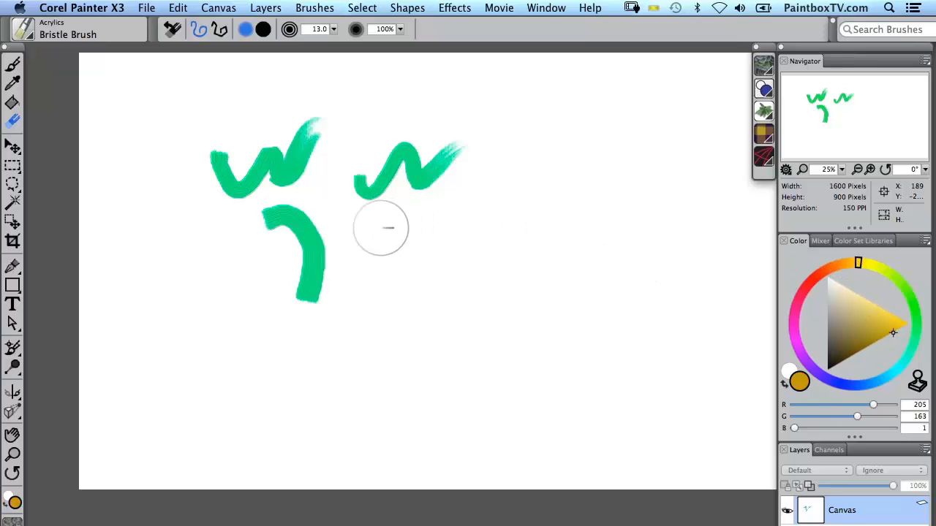
pyautogui.moveTo(383, 221)
pyautogui.mouseDown()
pyautogui.moveTo(402, 255)
pyautogui.moveTo(440, 278)
pyautogui.moveTo(478, 287)
pyautogui.mouseUp()
pyautogui.moveTo(494, 218); pyautogui.dragTo(620, 234)
# Set the color to a saturated sea green (7, 247, 159) and paint a wavy stroke below the gold ones
pyautogui.moveTo(860, 264)
pyautogui.mouseDown()
pyautogui.moveTo(906, 291)
pyautogui.moveTo(918, 345)
pyautogui.moveTo(910, 366)
pyautogui.mouseUp()
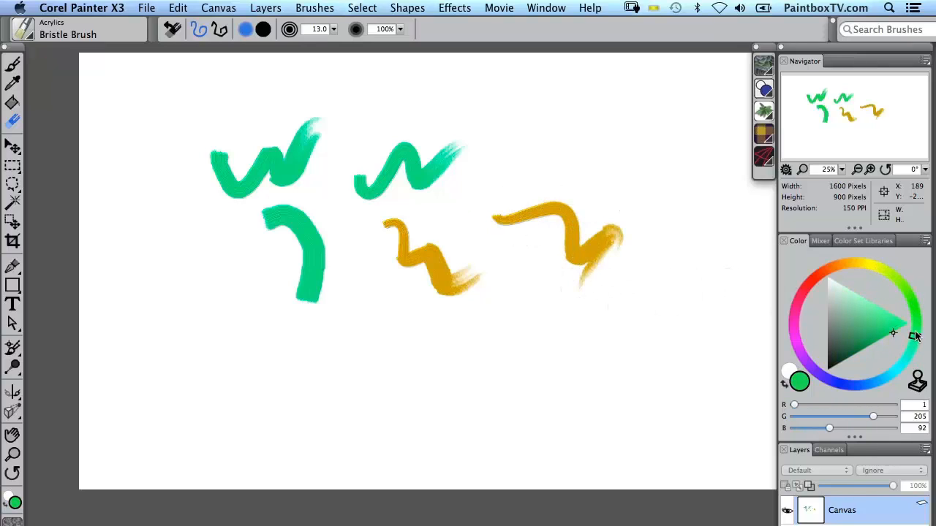
pyautogui.moveTo(892, 334)
pyautogui.mouseDown()
pyautogui.moveTo(847, 325)
pyautogui.moveTo(886, 328)
pyautogui.moveTo(843, 322)
pyautogui.moveTo(842, 303)
pyautogui.moveTo(842, 325)
pyautogui.moveTo(875, 329)
pyautogui.moveTo(850, 329)
pyautogui.moveTo(906, 329)
pyautogui.mouseUp()
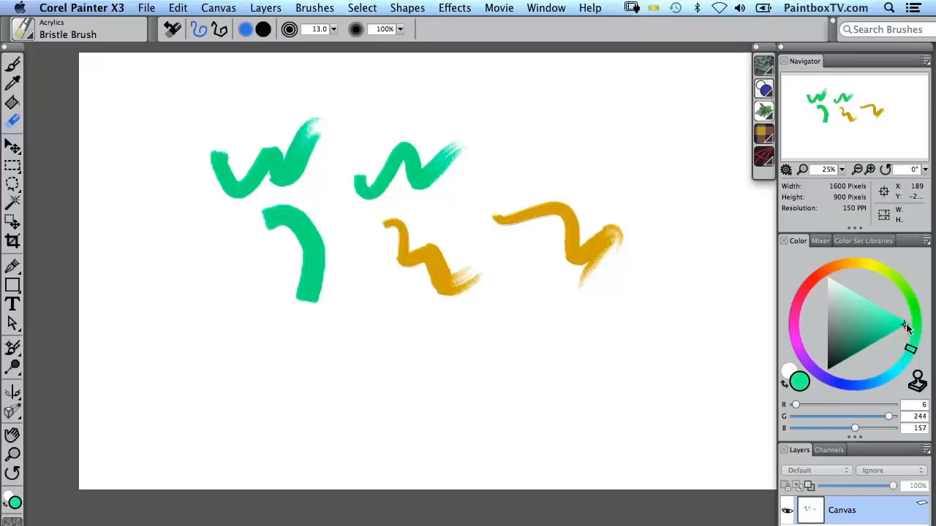
pyautogui.moveTo(471, 309)
pyautogui.mouseDown()
pyautogui.moveTo(553, 324)
pyautogui.moveTo(596, 301)
pyautogui.mouseUp()
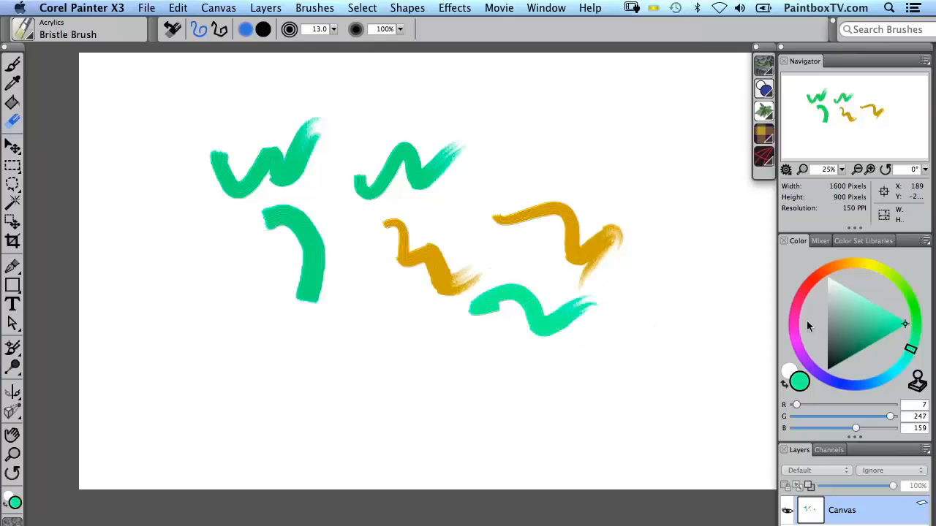
# Vary the green's saturation and brightness, painting a mid-grey, a very dark green and a pale mint stroke in the lower part of the canvas
pyautogui.moveTo(893, 326); pyautogui.dragTo(801, 322)
pyautogui.moveTo(438, 330); pyautogui.dragTo(534, 401)
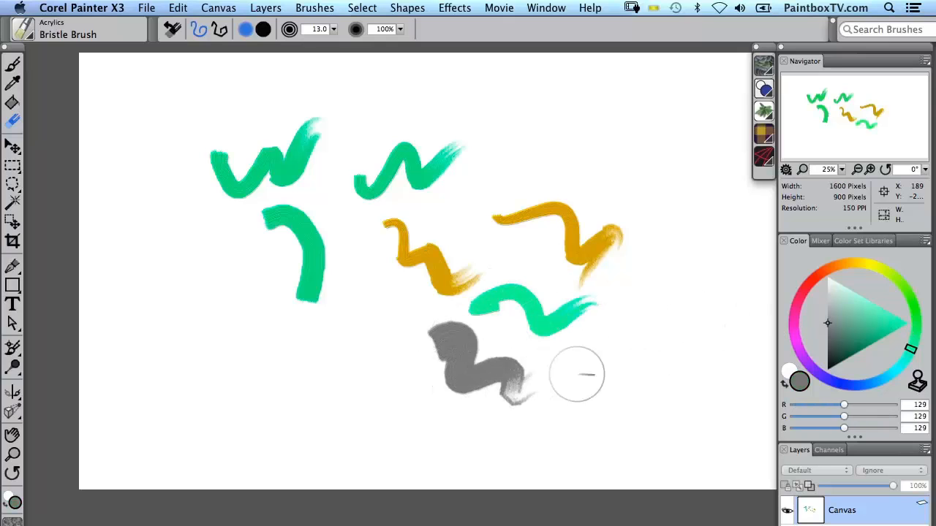
pyautogui.moveTo(862, 318)
pyautogui.mouseDown()
pyautogui.moveTo(852, 319)
pyautogui.moveTo(843, 359)
pyautogui.mouseUp()
pyautogui.moveTo(538, 359); pyautogui.dragTo(697, 380)
pyautogui.moveTo(850, 349); pyautogui.dragTo(840, 284)
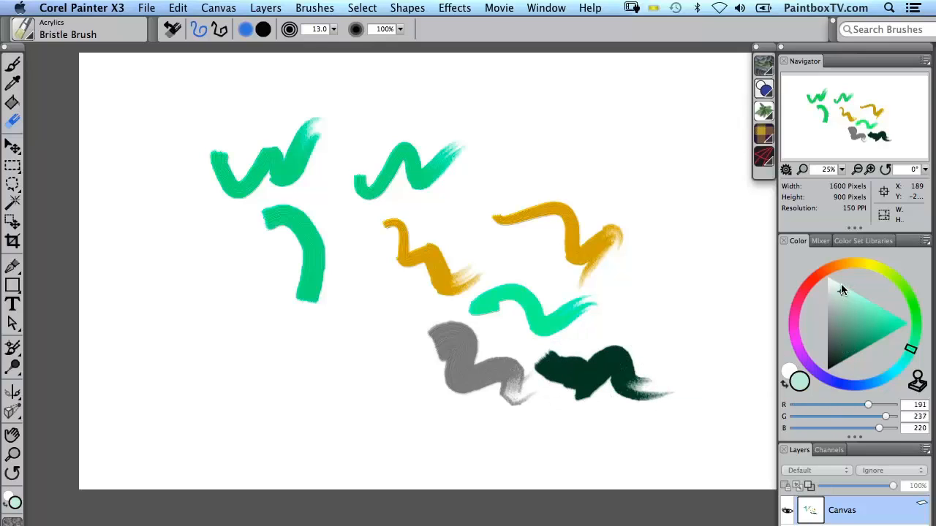
pyautogui.moveTo(622, 318)
pyautogui.mouseDown()
pyautogui.moveTo(681, 316)
pyautogui.moveTo(706, 314)
pyautogui.mouseUp()
# Change the color to turquoise (89, 213, 208) and paint several strokes over the right half of the canvas
pyautogui.moveTo(841, 286)
pyautogui.mouseDown()
pyautogui.moveTo(844, 326)
pyautogui.moveTo(853, 331)
pyautogui.mouseUp()
pyautogui.moveTo(912, 347)
pyautogui.mouseDown()
pyautogui.moveTo(807, 362)
pyautogui.moveTo(901, 310)
pyautogui.moveTo(897, 365)
pyautogui.mouseUp()
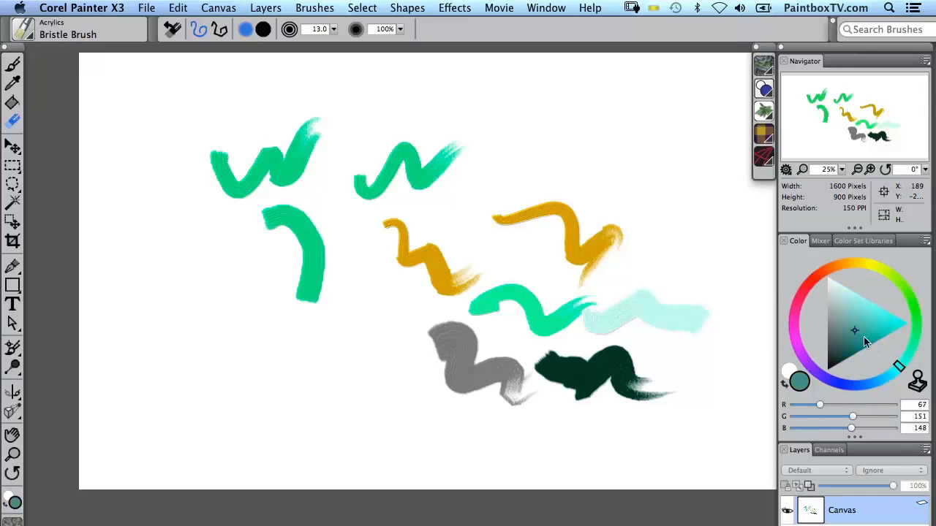
pyautogui.moveTo(863, 336)
pyautogui.mouseDown()
pyautogui.moveTo(849, 314)
pyautogui.moveTo(866, 315)
pyautogui.mouseUp()
pyautogui.moveTo(729, 328)
pyautogui.mouseDown()
pyautogui.moveTo(636, 306)
pyautogui.moveTo(711, 337)
pyautogui.moveTo(640, 357)
pyautogui.moveTo(682, 334)
pyautogui.moveTo(676, 263)
pyautogui.moveTo(632, 228)
pyautogui.moveTo(632, 193)
pyautogui.moveTo(591, 175)
pyautogui.moveTo(519, 209)
pyautogui.moveTo(498, 195)
pyautogui.moveTo(540, 235)
pyautogui.moveTo(500, 273)
pyautogui.moveTo(492, 304)
pyautogui.moveTo(528, 377)
pyautogui.moveTo(584, 358)
pyautogui.mouseUp()
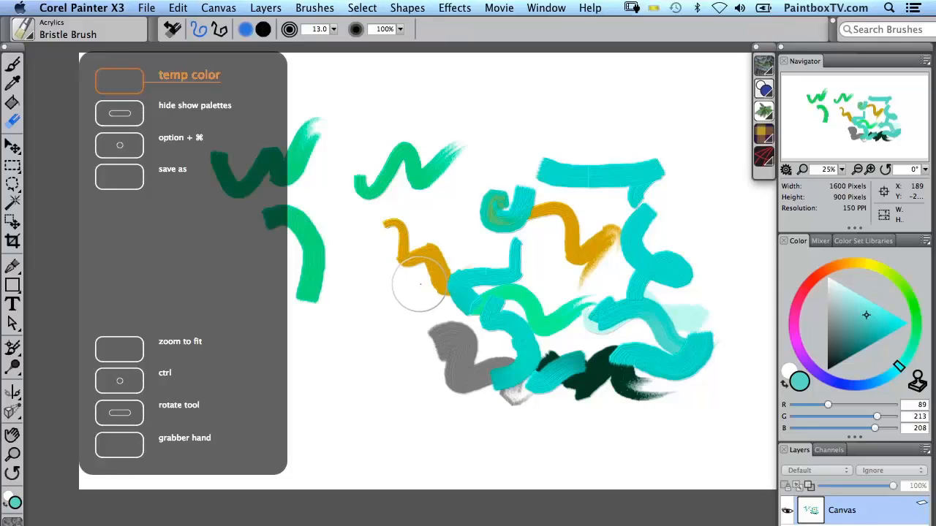
# Paint orange strokes using the temporary color wheel, and turn off the Color Info display below the main color wheel
pyautogui.press('super+alt+1')
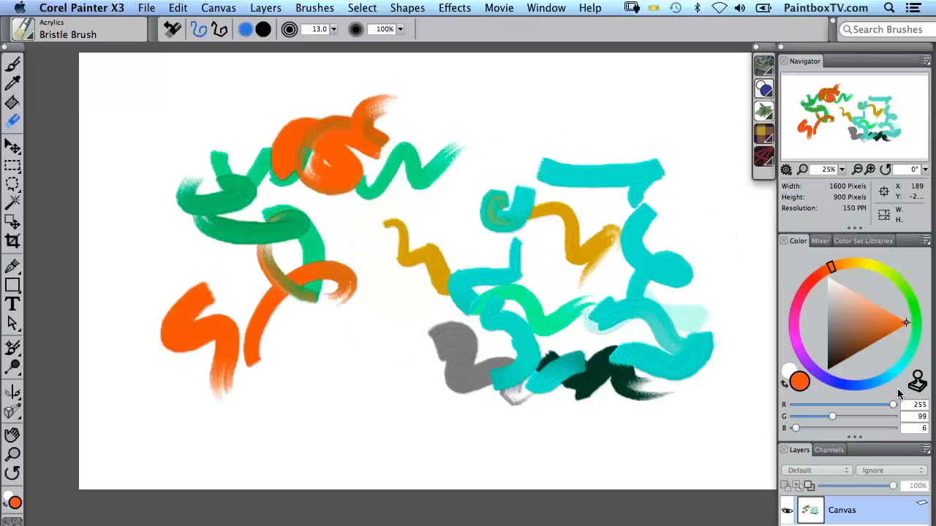
pyautogui.click(927, 242)
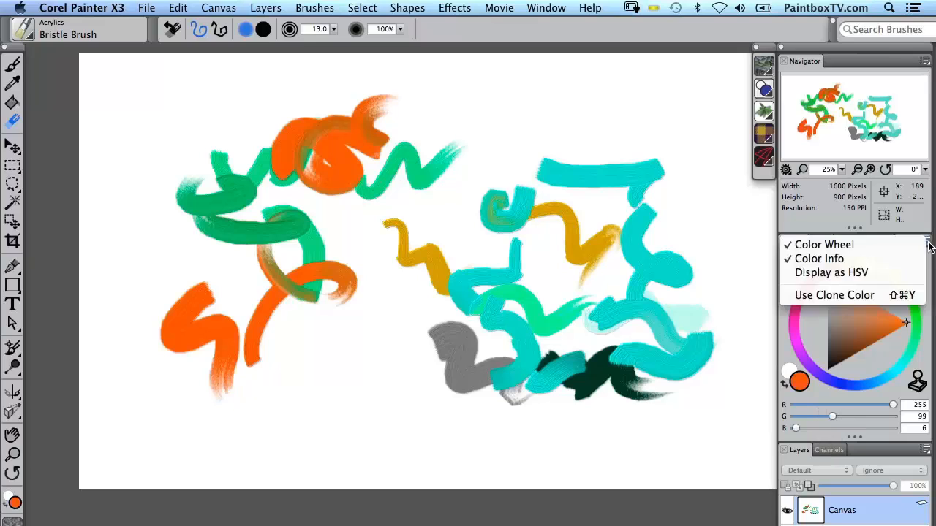
pyautogui.click(823, 261)
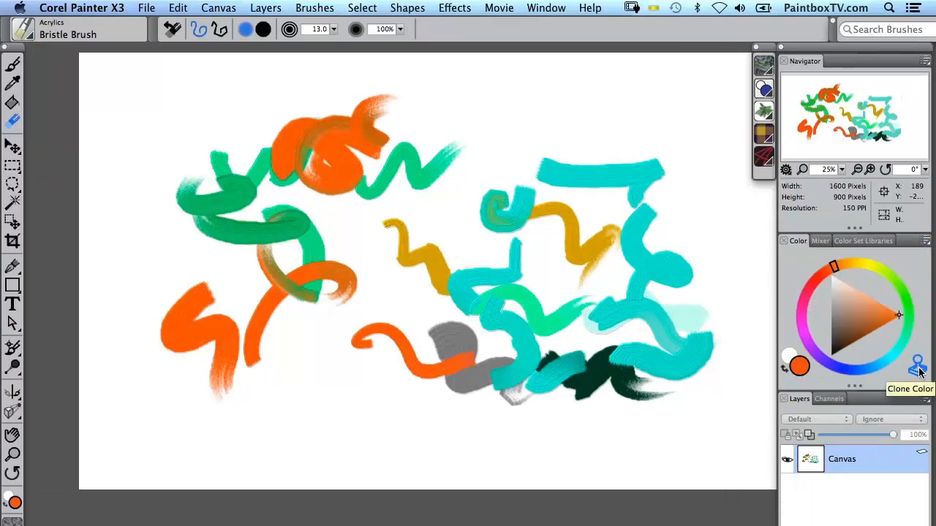
# Turn on Clone Color and paint strokes with the current pattern and with the white-flower pattern from Painter Patterns
pyautogui.click(918, 371)
pyautogui.moveTo(289, 372)
pyautogui.mouseDown()
pyautogui.moveTo(303, 351)
pyautogui.moveTo(404, 408)
pyautogui.moveTo(439, 325)
pyautogui.moveTo(427, 238)
pyautogui.moveTo(483, 281)
pyautogui.moveTo(564, 258)
pyautogui.moveTo(547, 234)
pyautogui.moveTo(563, 336)
pyautogui.moveTo(544, 413)
pyautogui.mouseUp()
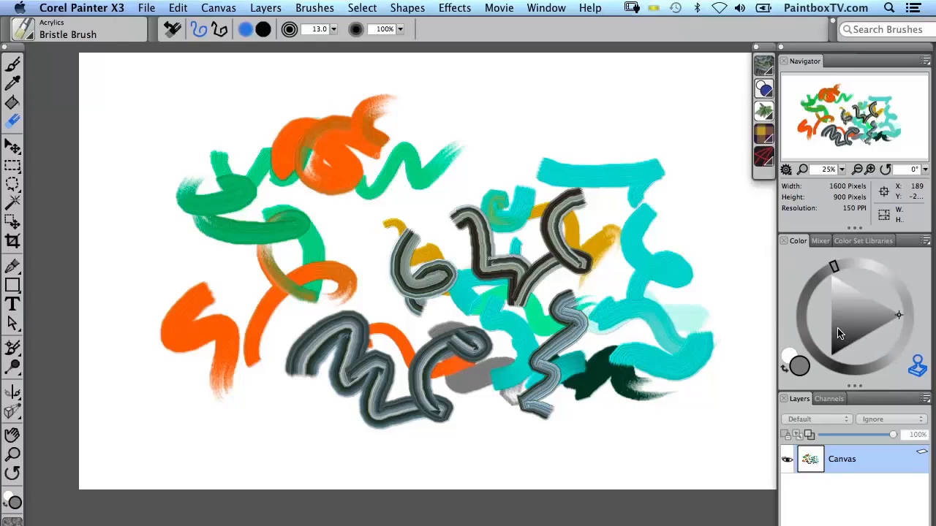
pyautogui.click(762, 68)
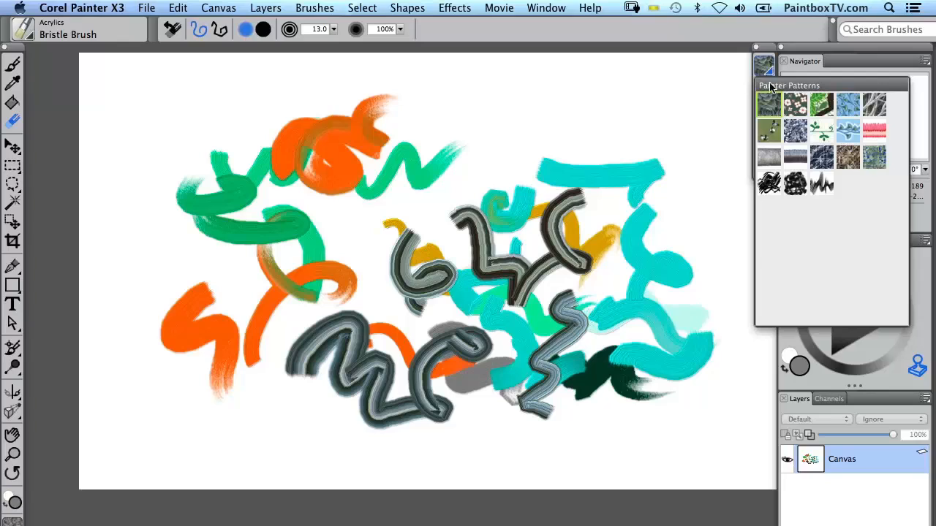
pyautogui.click(796, 108)
pyautogui.moveTo(523, 115); pyautogui.dragTo(639, 153)
pyautogui.moveTo(628, 120); pyautogui.dragTo(730, 135)
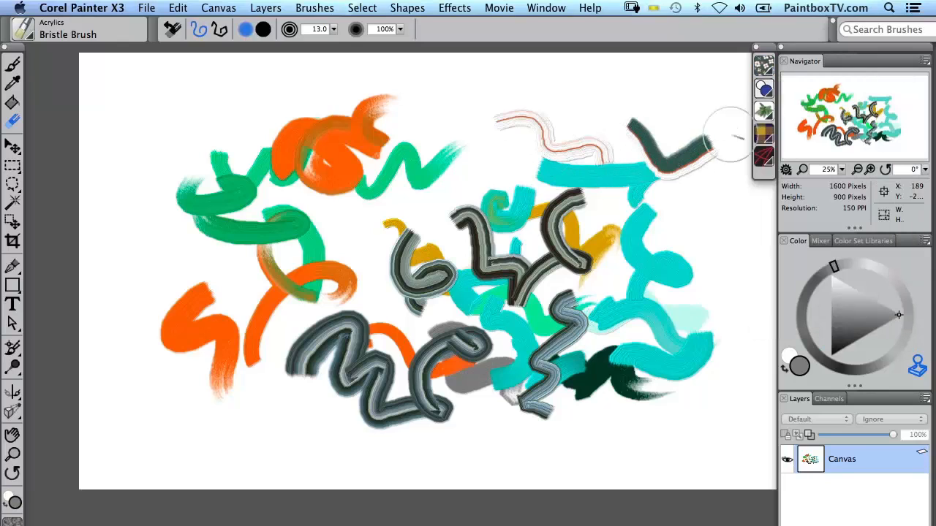
# Paint two more cloned strokes across the upper right, using the blue-grey speckled pattern and the dark blue pattern
pyautogui.click(763, 67)
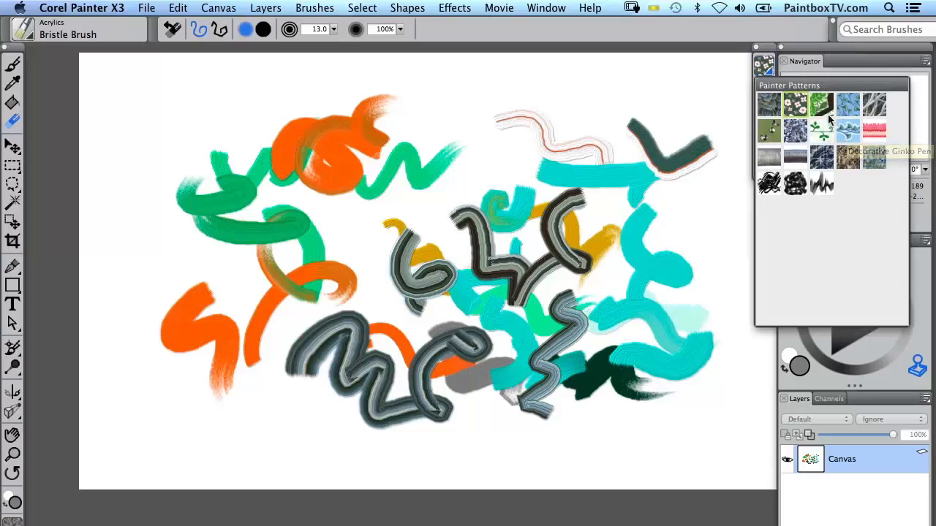
pyautogui.click(797, 131)
pyautogui.moveTo(520, 133)
pyautogui.mouseDown()
pyautogui.moveTo(690, 223)
pyautogui.moveTo(696, 238)
pyautogui.mouseUp()
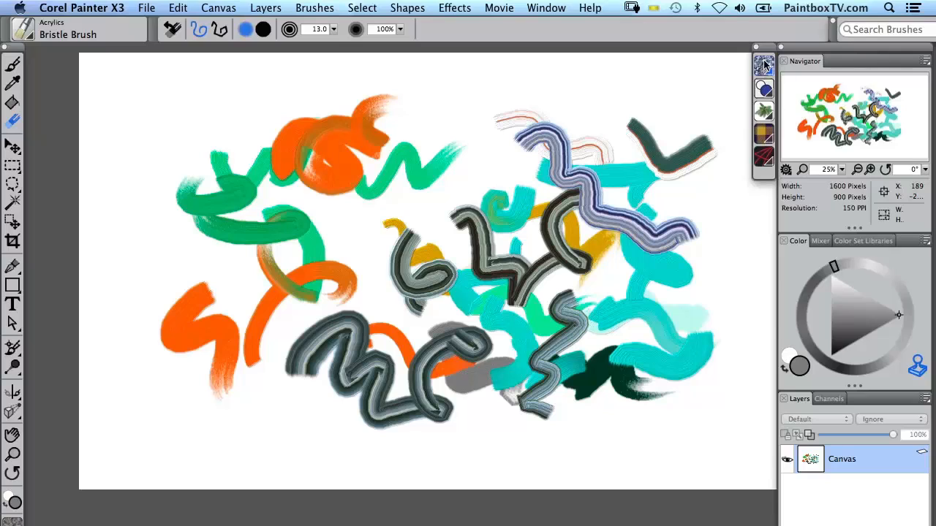
pyautogui.click(765, 66)
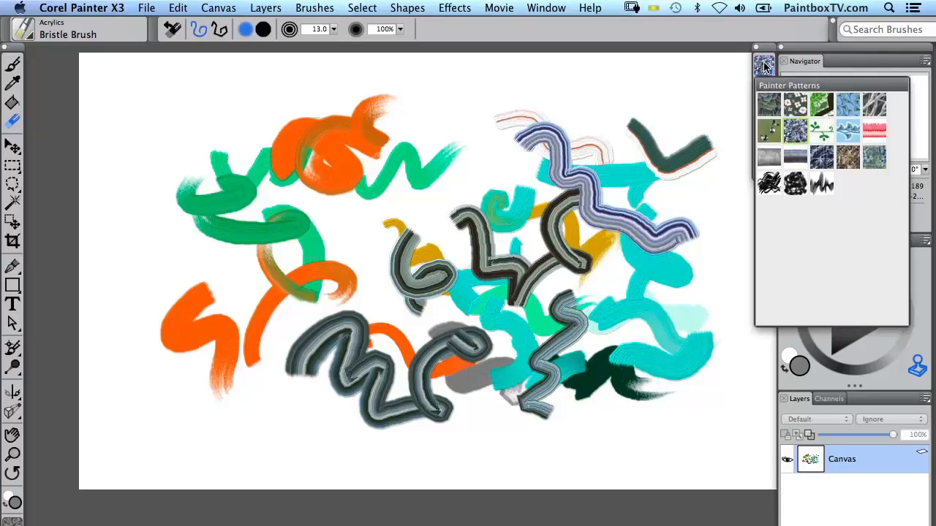
pyautogui.click(823, 155)
pyautogui.moveTo(566, 96); pyautogui.dragTo(635, 175)
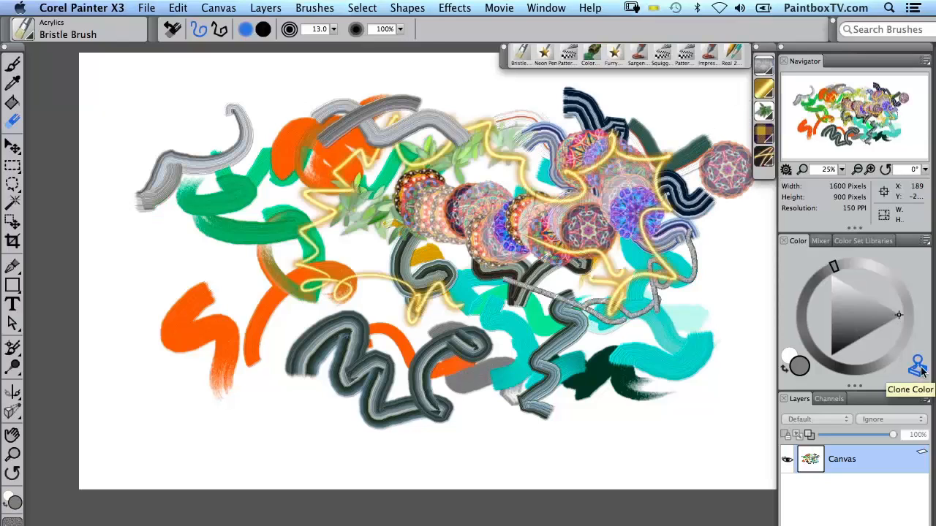
# Turn off Clone Color and paint orange strokes along the left side of the artwork
pyautogui.moveTo(143, 214)
pyautogui.mouseDown()
pyautogui.moveTo(157, 217)
pyautogui.moveTo(178, 294)
pyautogui.mouseUp()
pyautogui.moveTo(203, 356)
pyautogui.mouseDown()
pyautogui.moveTo(277, 273)
pyautogui.moveTo(277, 248)
pyautogui.mouseUp()
# Sample a coral pink from the Mixer and paint strokes along the bottom and right of the artwork
pyautogui.click(820, 240)
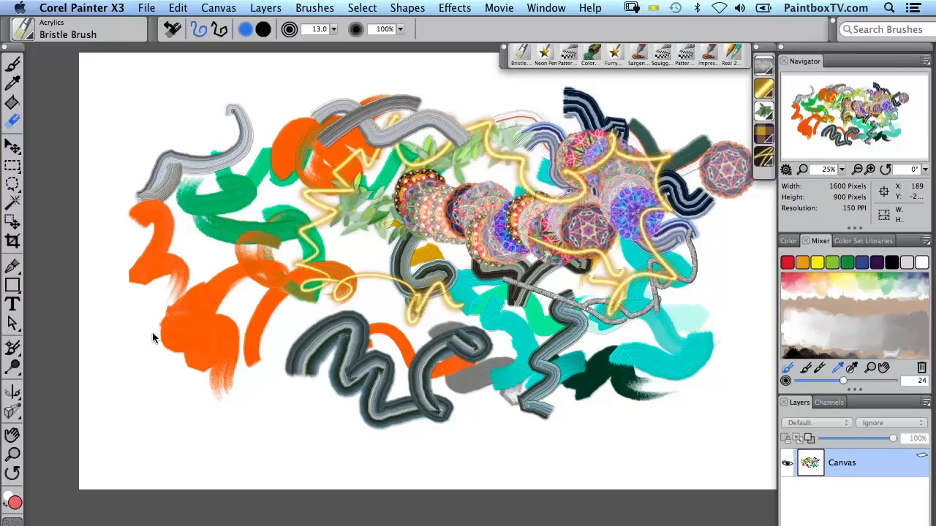
pyautogui.moveTo(121, 305)
pyautogui.mouseDown()
pyautogui.moveTo(211, 397)
pyautogui.moveTo(303, 432)
pyautogui.moveTo(470, 412)
pyautogui.moveTo(559, 349)
pyautogui.mouseUp()
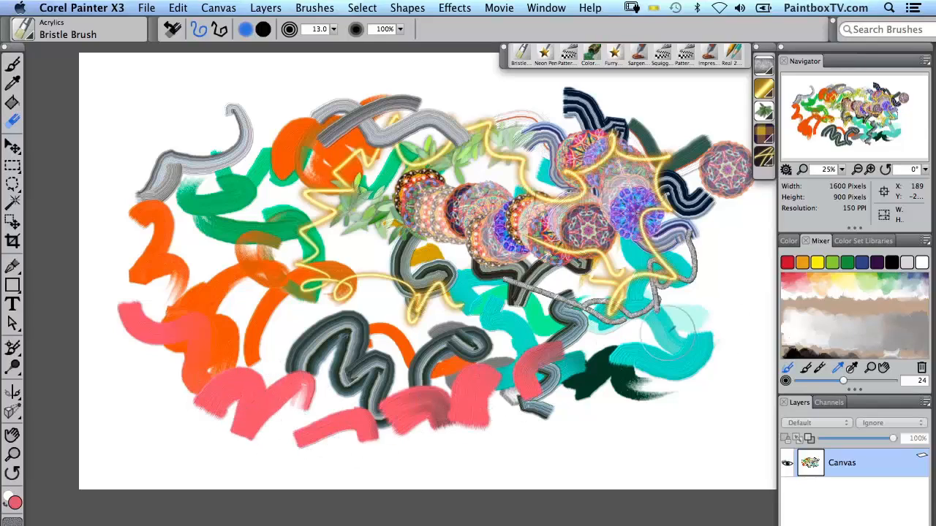
pyautogui.moveTo(662, 320)
pyautogui.mouseDown()
pyautogui.moveTo(723, 276)
pyautogui.moveTo(643, 267)
pyautogui.moveTo(559, 288)
pyautogui.moveTo(595, 322)
pyautogui.mouseUp()
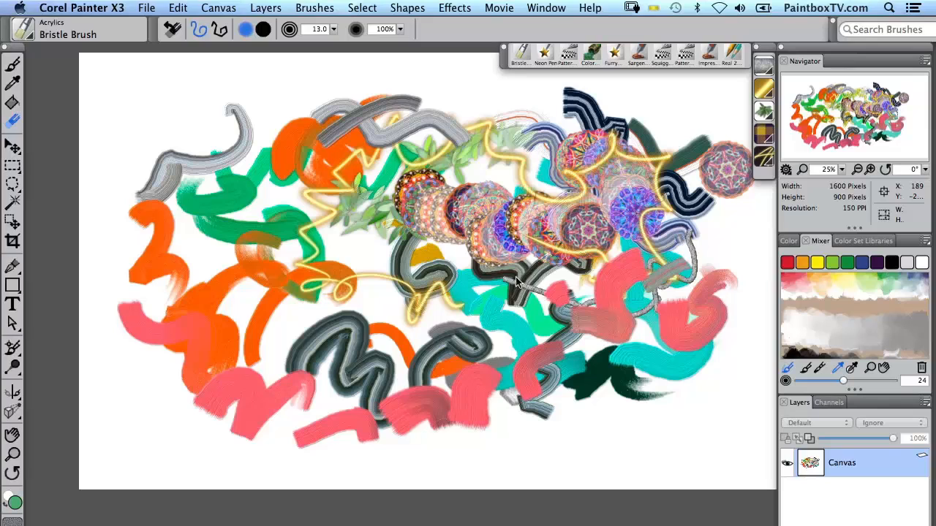
# Sample green, orange, blue and magenta in turn and paint strokes of each over the existing artwork
pyautogui.moveTo(516, 281)
pyautogui.mouseDown()
pyautogui.moveTo(513, 314)
pyautogui.moveTo(565, 339)
pyautogui.moveTo(626, 352)
pyautogui.moveTo(727, 323)
pyautogui.moveTo(668, 266)
pyautogui.moveTo(599, 305)
pyautogui.moveTo(612, 271)
pyautogui.moveTo(539, 266)
pyautogui.moveTo(382, 230)
pyautogui.moveTo(357, 247)
pyautogui.moveTo(355, 233)
pyautogui.moveTo(244, 279)
pyautogui.moveTo(235, 330)
pyautogui.moveTo(211, 320)
pyautogui.moveTo(188, 293)
pyautogui.mouseUp()
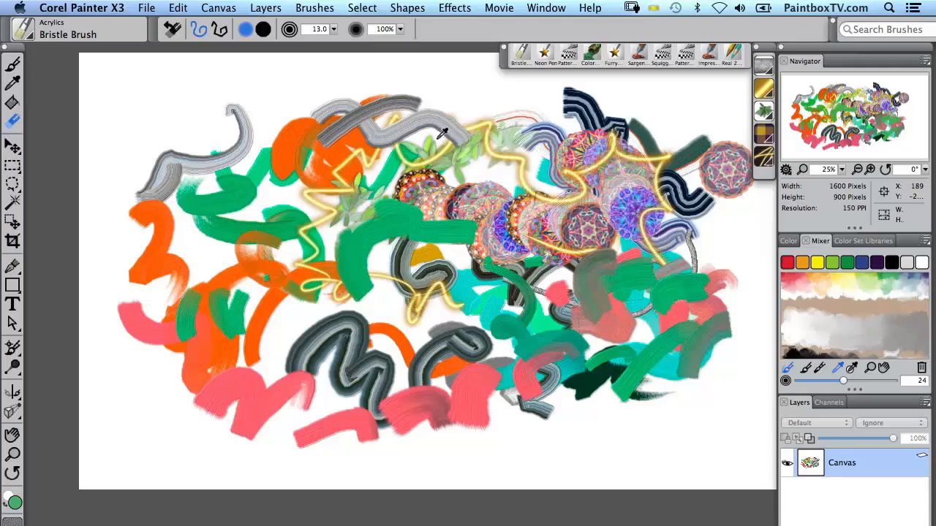
pyautogui.moveTo(355, 250); pyautogui.dragTo(479, 212)
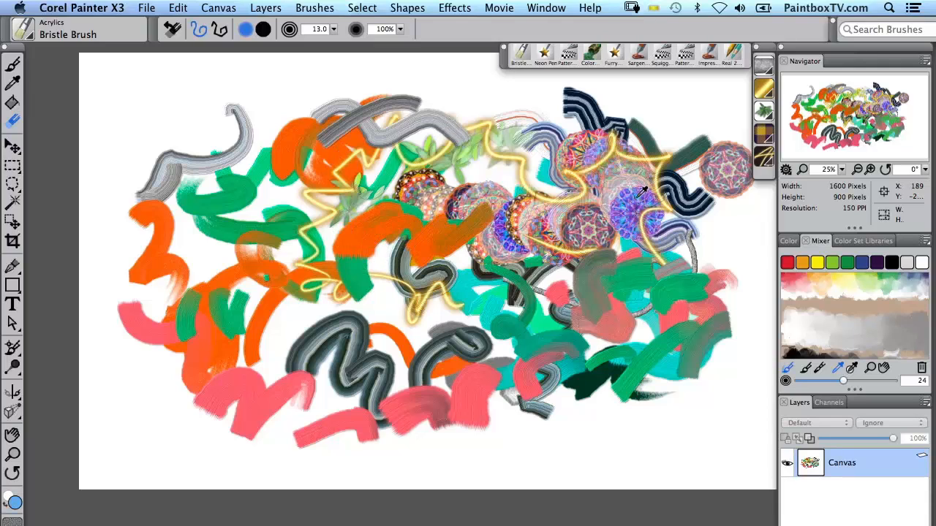
pyautogui.moveTo(474, 244)
pyautogui.mouseDown()
pyautogui.moveTo(504, 252)
pyautogui.moveTo(544, 307)
pyautogui.moveTo(567, 233)
pyautogui.moveTo(515, 174)
pyautogui.moveTo(505, 124)
pyautogui.moveTo(474, 164)
pyautogui.moveTo(512, 157)
pyautogui.mouseUp()
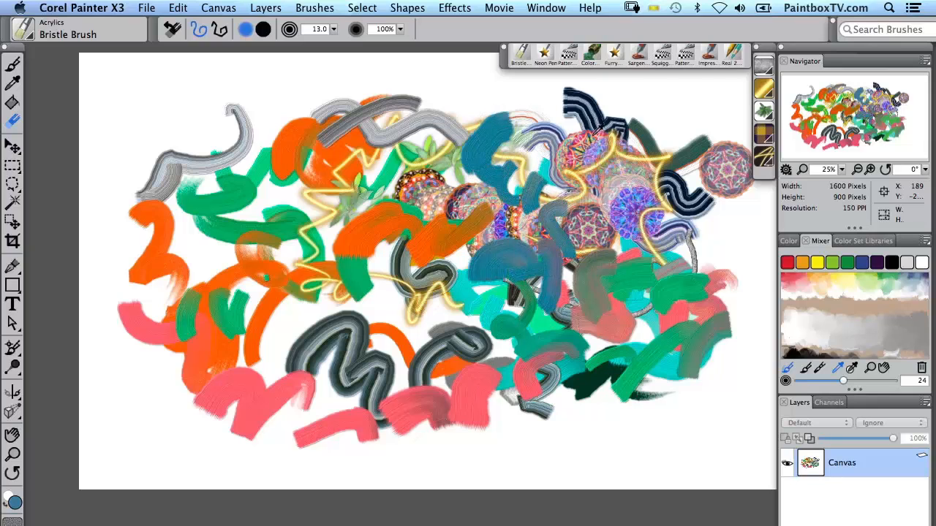
pyautogui.moveTo(581, 117)
pyautogui.mouseDown()
pyautogui.moveTo(530, 117)
pyautogui.moveTo(545, 157)
pyautogui.moveTo(511, 179)
pyautogui.moveTo(559, 182)
pyautogui.moveTo(584, 199)
pyautogui.mouseUp()
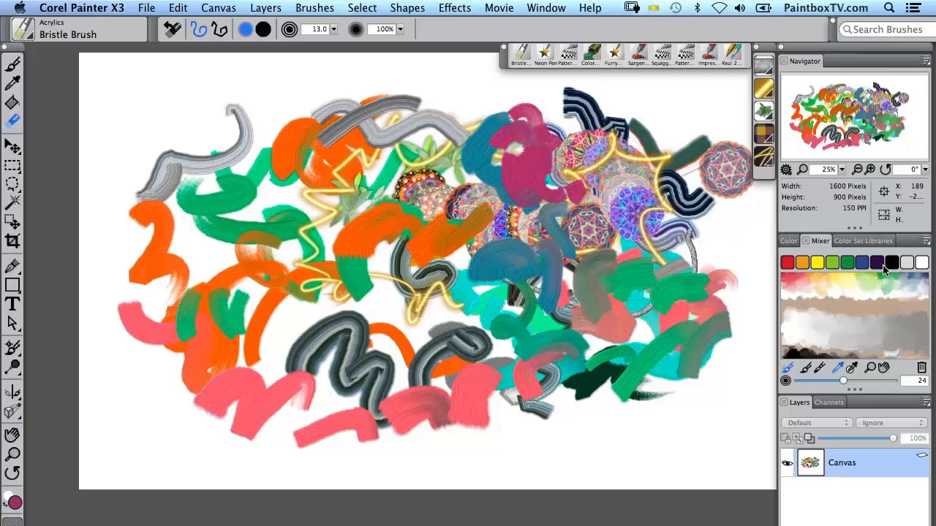
# Sample multiple colors from the Mixer pad and paint streaked pink strokes on the left and lime-green strokes across the middle
pyautogui.click(849, 370)
pyautogui.moveTo(194, 257); pyautogui.dragTo(232, 206)
pyautogui.moveTo(219, 264); pyautogui.dragTo(281, 213)
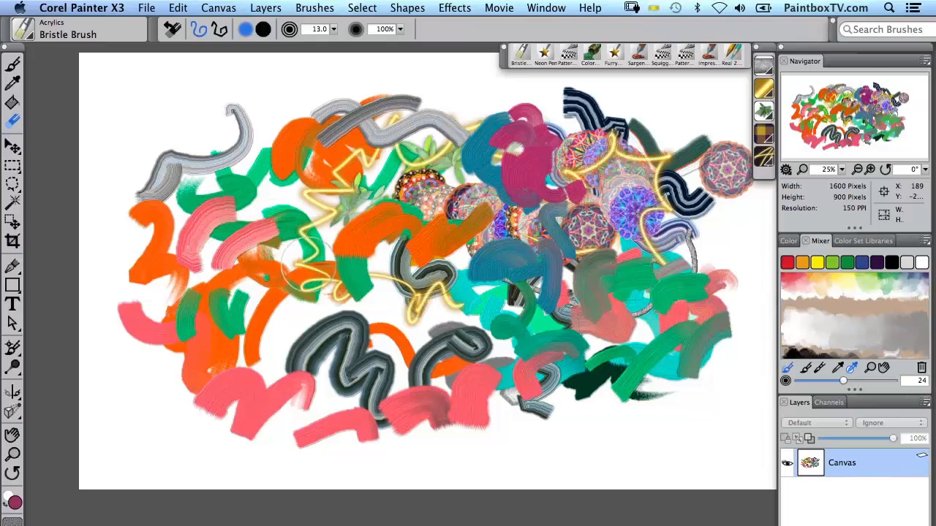
pyautogui.moveTo(283, 284); pyautogui.dragTo(402, 206)
pyautogui.moveTo(359, 324); pyautogui.dragTo(423, 277)
pyautogui.moveTo(413, 334); pyautogui.dragTo(459, 285)
pyautogui.moveTo(470, 322); pyautogui.dragTo(512, 292)
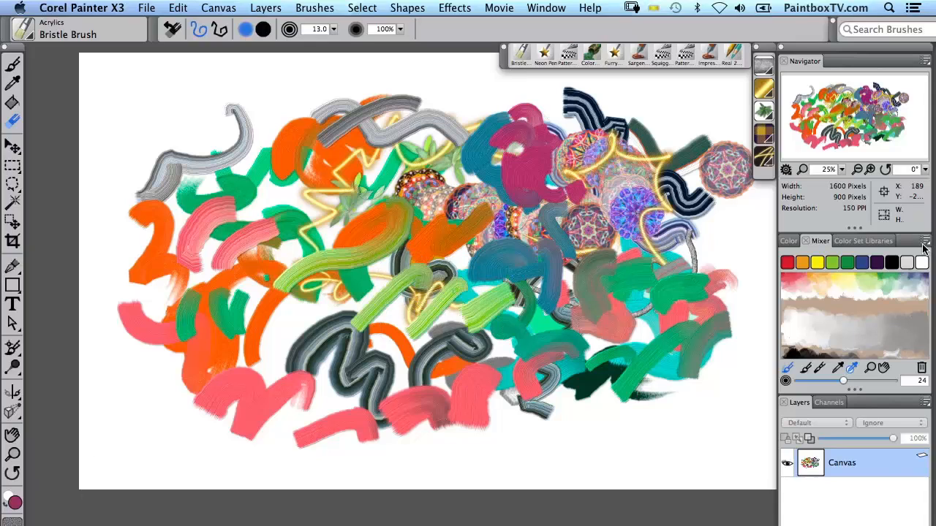
# Restore Jeremy Sutton's Mixer Pad and paint multicolored reddish strokes sampled from it on the right half of the artwork
pyautogui.click(924, 245)
pyautogui.click(841, 421)
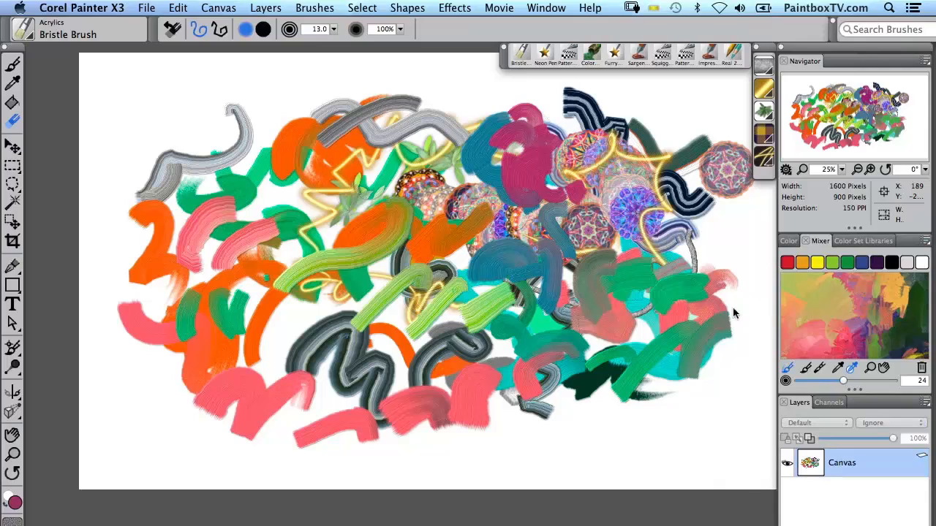
pyautogui.moveTo(514, 334); pyautogui.dragTo(592, 307)
pyautogui.moveTo(565, 354)
pyautogui.mouseDown()
pyautogui.moveTo(651, 300)
pyautogui.moveTo(638, 342)
pyautogui.mouseUp()
pyautogui.moveTo(600, 245); pyautogui.dragTo(632, 192)
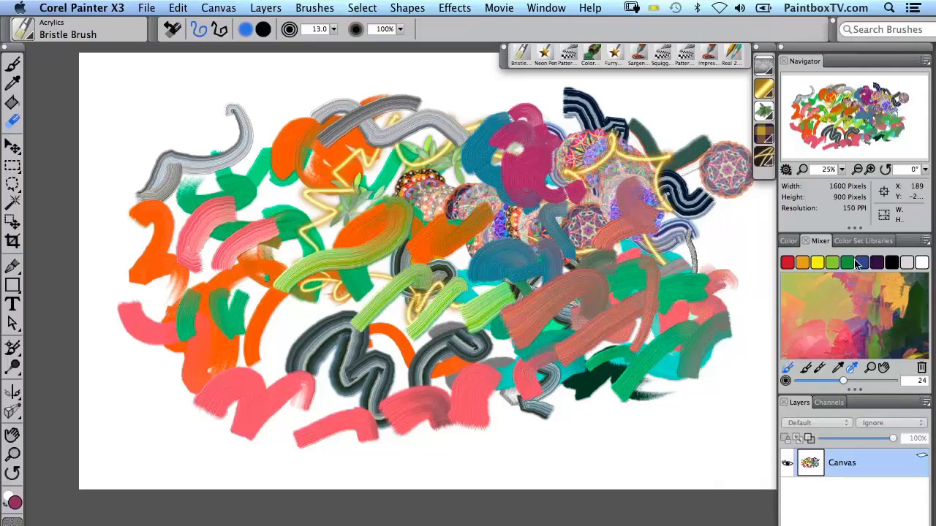
# Restore Karen Bonaker's Mixer Pad and paint streaked ochre and brown strokes over the lower and right parts of the artwork
pyautogui.click(923, 245)
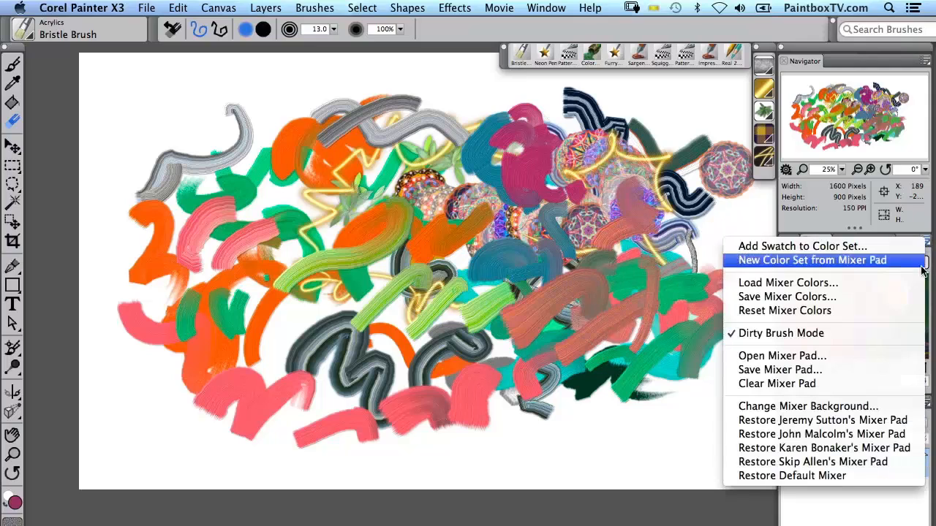
pyautogui.click(845, 448)
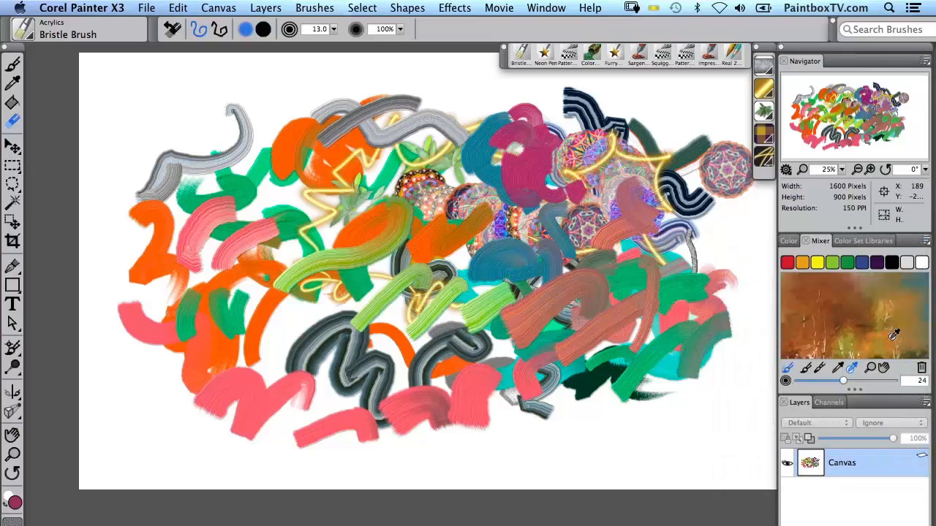
pyautogui.moveTo(272, 421)
pyautogui.mouseDown()
pyautogui.moveTo(376, 358)
pyautogui.moveTo(457, 369)
pyautogui.moveTo(533, 412)
pyautogui.moveTo(604, 343)
pyautogui.moveTo(685, 424)
pyautogui.moveTo(702, 351)
pyautogui.moveTo(705, 252)
pyautogui.moveTo(607, 267)
pyautogui.moveTo(497, 259)
pyautogui.moveTo(435, 289)
pyautogui.moveTo(563, 329)
pyautogui.moveTo(636, 307)
pyautogui.moveTo(672, 314)
pyautogui.moveTo(680, 351)
pyautogui.moveTo(662, 314)
pyautogui.moveTo(694, 293)
pyautogui.mouseUp()
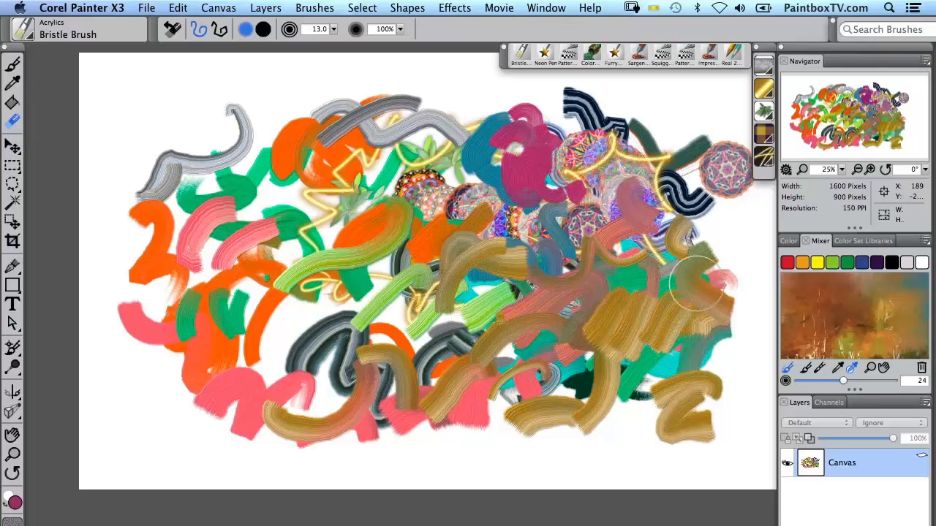
# Choose a bright yellow from the Painter Colors color set and paint a stroke in the middle of the artwork
pyautogui.click(859, 244)
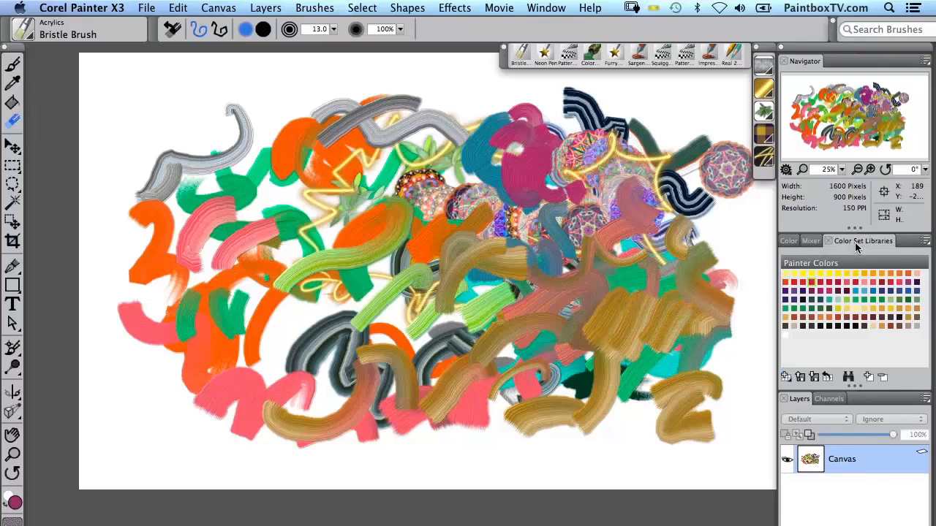
pyautogui.click(829, 274)
pyautogui.moveTo(468, 293); pyautogui.dragTo(563, 267)
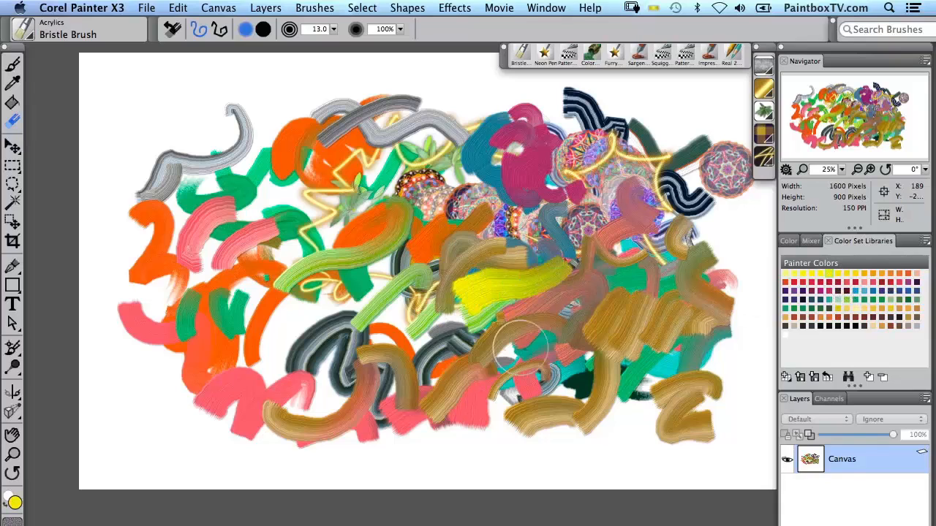
# Paint more bright yellow strokes over the right half, and golden-yellow strokes from Painter Colors over the lower left of the artwork
pyautogui.moveTo(521, 352)
pyautogui.mouseDown()
pyautogui.moveTo(585, 321)
pyautogui.moveTo(658, 354)
pyautogui.moveTo(701, 293)
pyautogui.mouseUp()
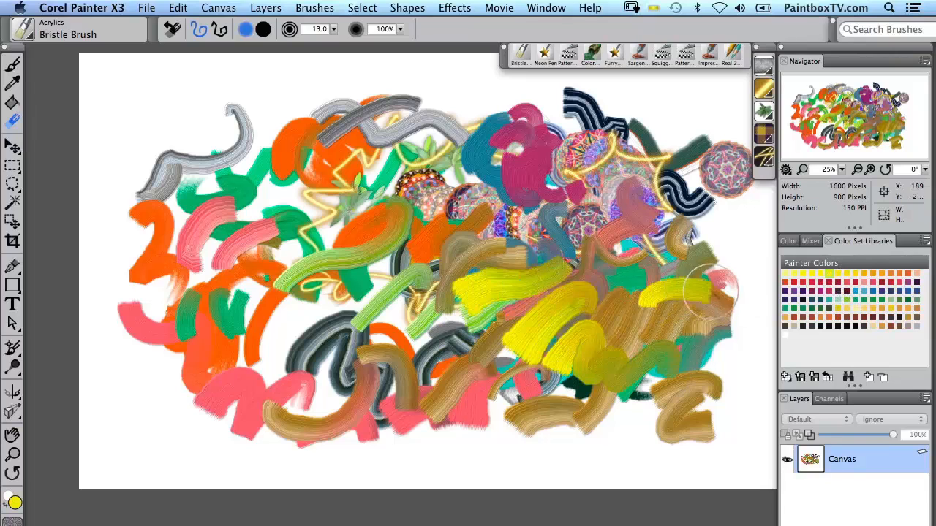
pyautogui.click(866, 275)
pyautogui.moveTo(438, 346); pyautogui.dragTo(384, 393)
pyautogui.moveTo(448, 404)
pyautogui.mouseDown()
pyautogui.moveTo(343, 411)
pyautogui.moveTo(292, 377)
pyautogui.mouseUp()
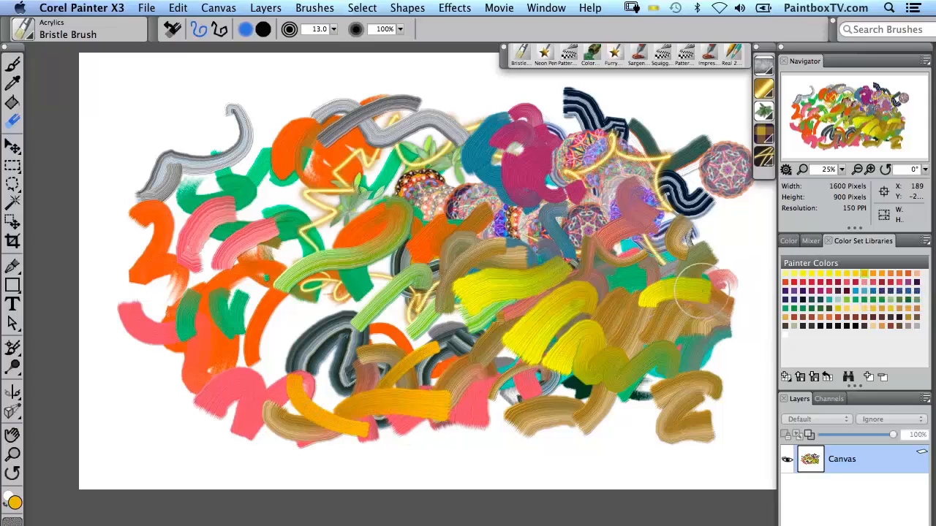
# Choose a pinkish red from Painter Colors and paint strokes across the lower left, center and lower right of the artwork
pyautogui.moveTo(466, 345); pyautogui.dragTo(431, 300)
pyautogui.moveTo(411, 363)
pyautogui.mouseDown()
pyautogui.moveTo(383, 355)
pyautogui.moveTo(239, 406)
pyautogui.mouseUp()
pyautogui.moveTo(592, 328)
pyautogui.mouseDown()
pyautogui.moveTo(584, 408)
pyautogui.moveTo(650, 400)
pyautogui.mouseUp()
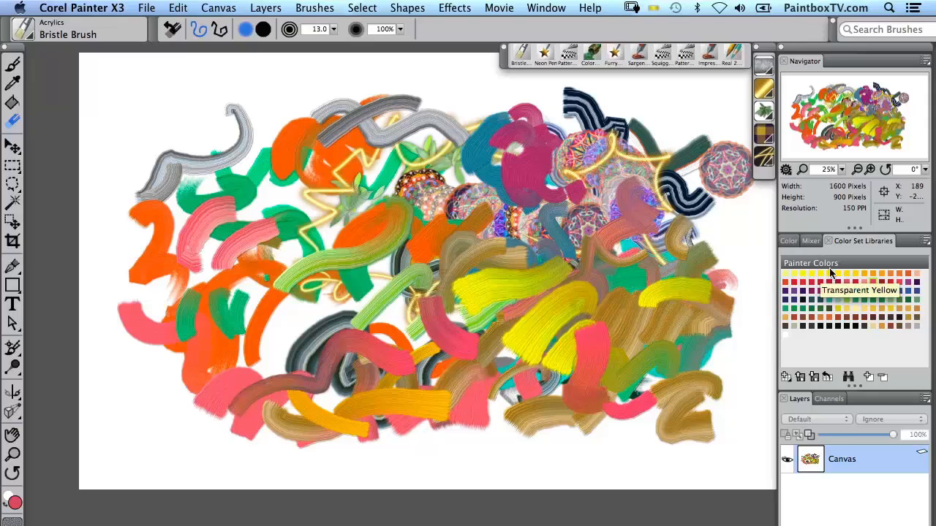
# Show the color set as a List and paint bright red strokes on the lower right with a red picked from it
pyautogui.click(924, 241)
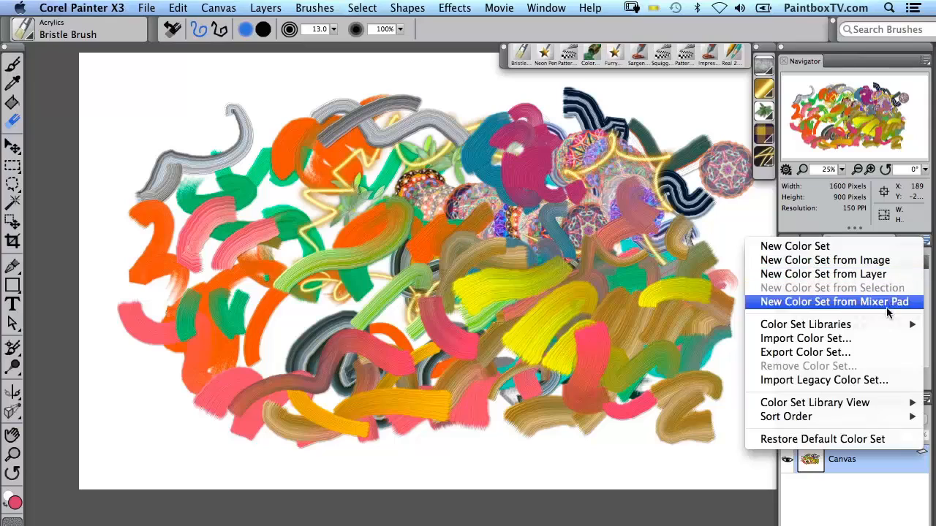
pyautogui.moveTo(846, 406)
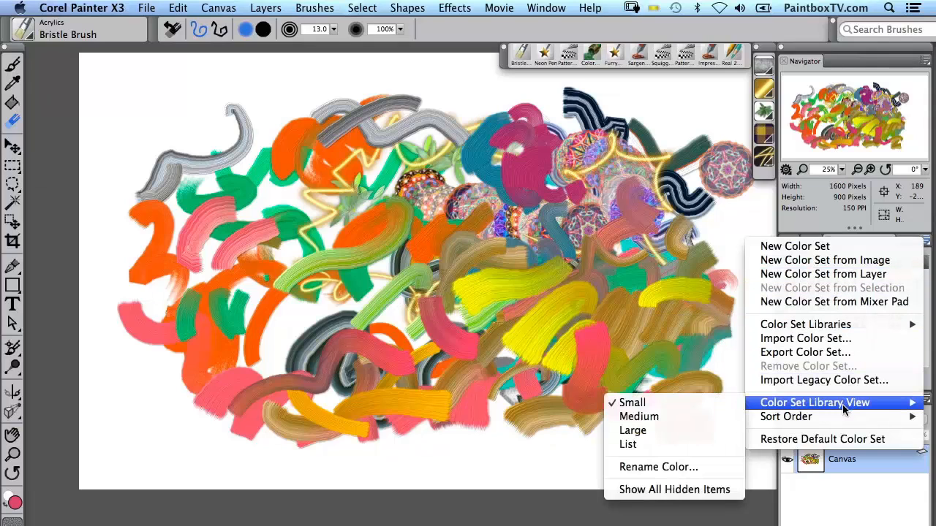
pyautogui.click(654, 446)
pyautogui.scroll(-5, 923, 271)
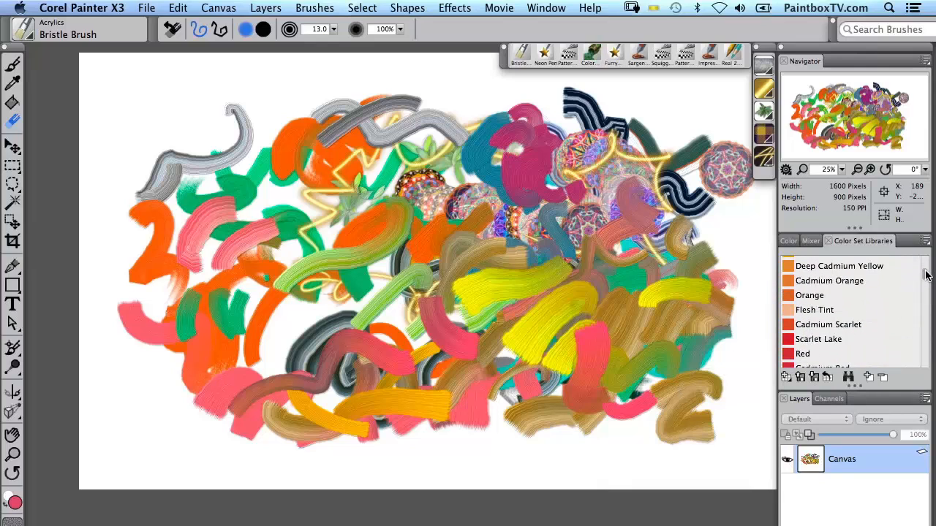
pyautogui.scroll(-5, 925, 274)
# Set the Color Set Library View to Medium and browse back to the start of the Painter Colors swatches
pyautogui.click(926, 241)
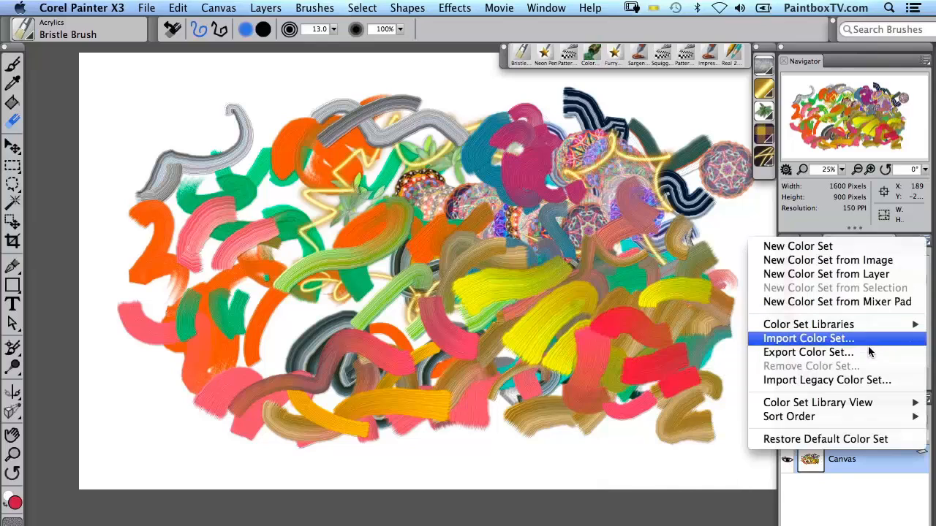
pyautogui.moveTo(849, 402)
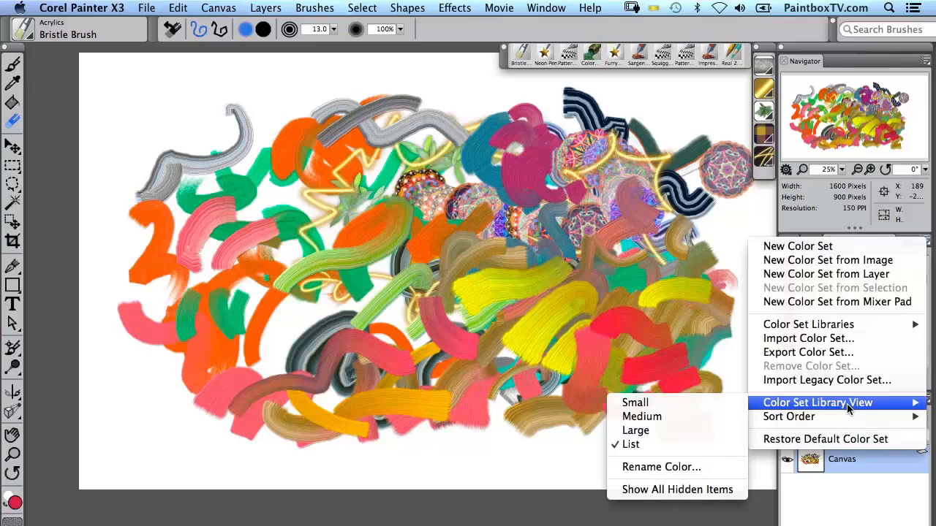
pyautogui.click(649, 417)
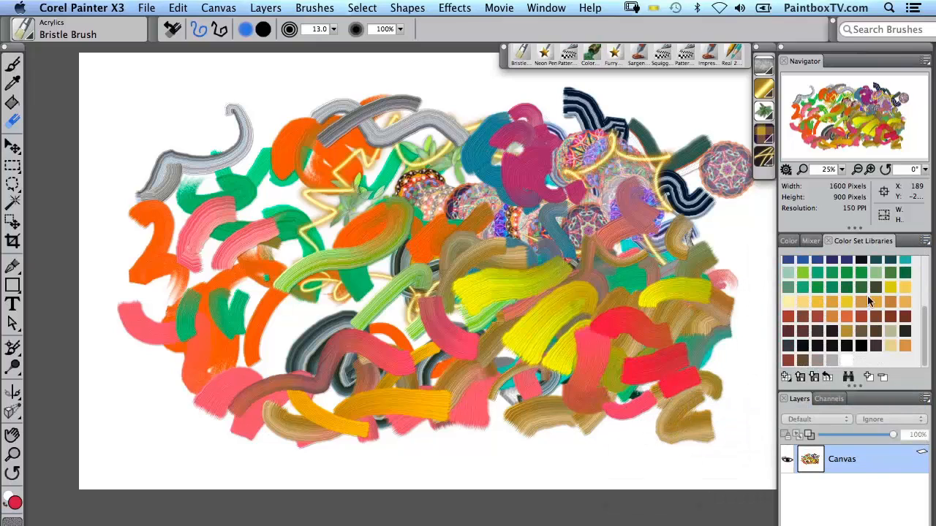
pyautogui.moveTo(923, 325); pyautogui.dragTo(921, 260)
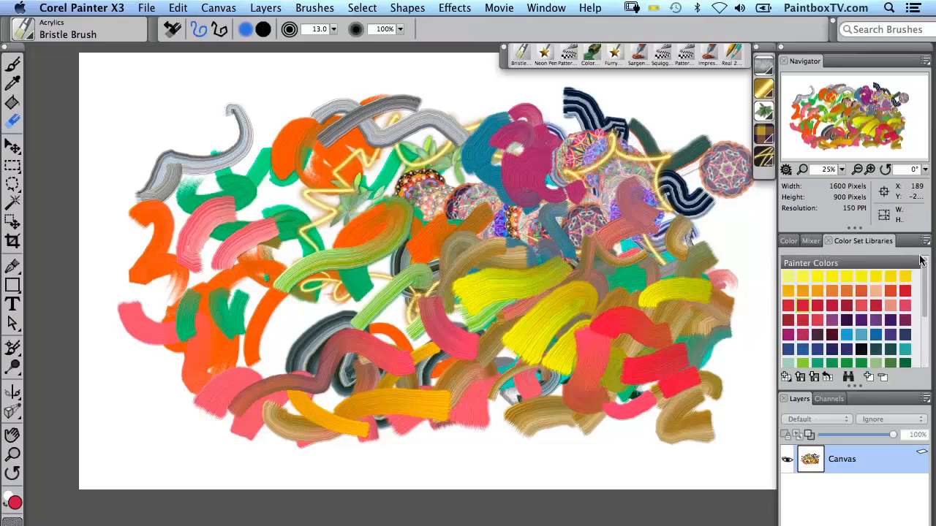
# Set the Color Set Library View to Small
pyautogui.click(925, 243)
pyautogui.moveTo(833, 404)
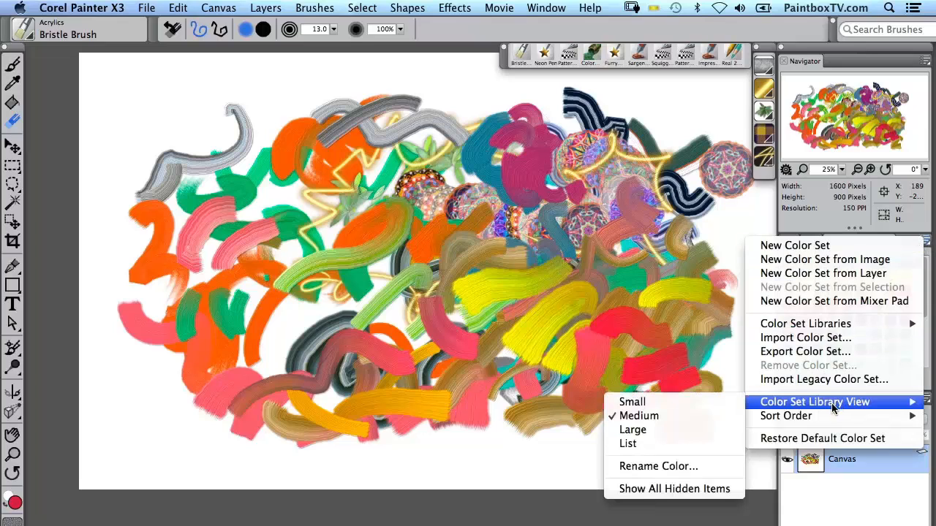
pyautogui.click(651, 407)
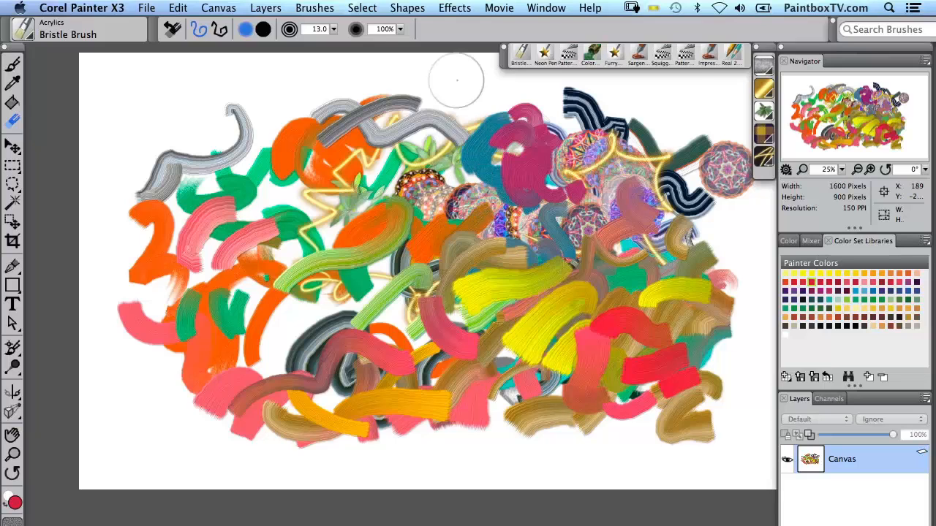
# Switch to dufy-interior-02-eqlzsat.tif and create a color set from the image, named Dufy, with a maximum of 30 colors
pyautogui.click(546, 8)
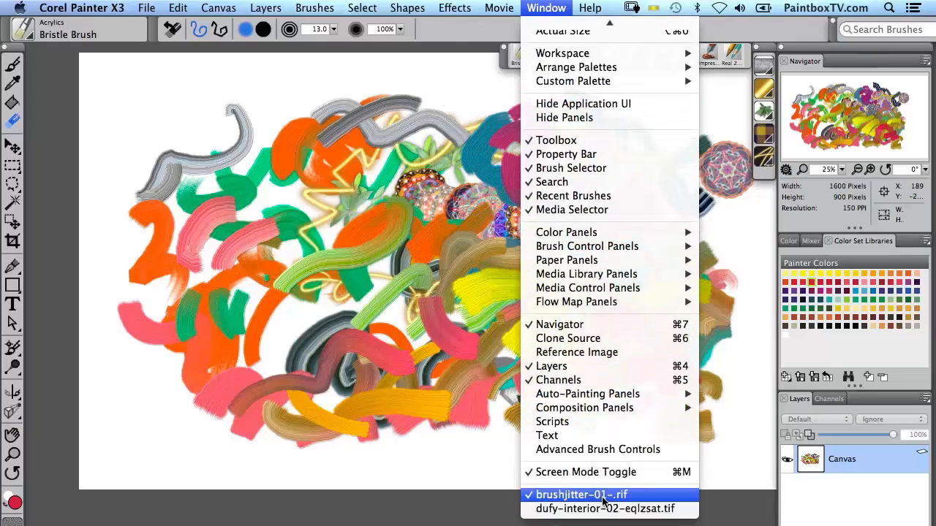
pyautogui.click(603, 510)
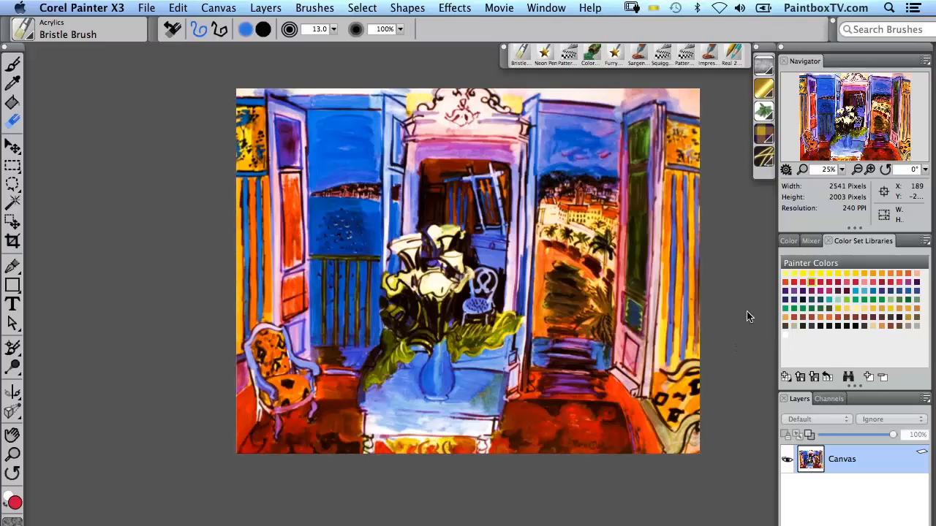
pyautogui.click(925, 242)
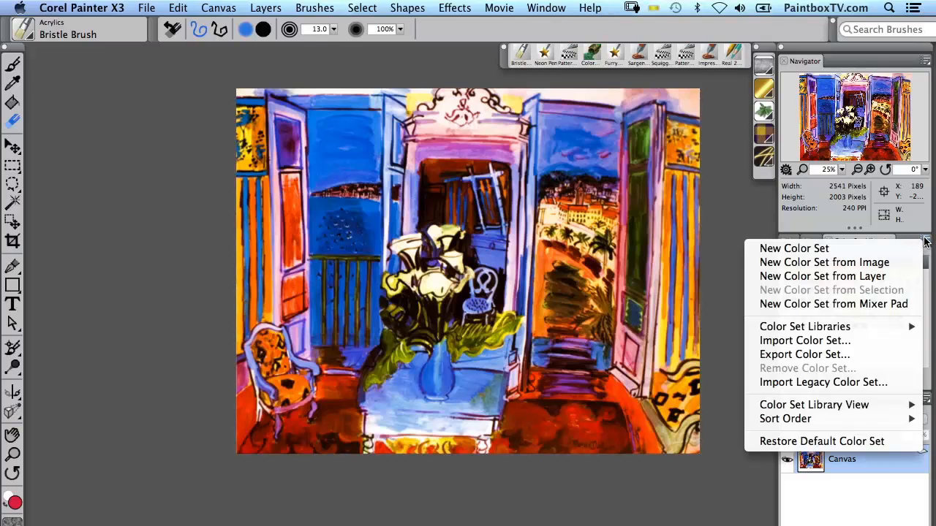
pyautogui.click(874, 263)
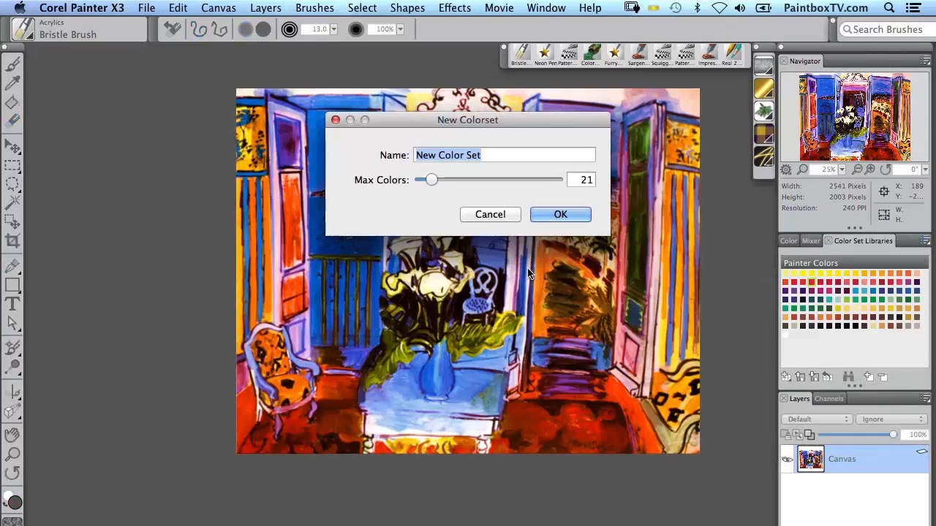
pyautogui.moveTo(432, 182)
pyautogui.mouseDown()
pyautogui.moveTo(427, 188)
pyautogui.moveTo(436, 183)
pyautogui.mouseUp()
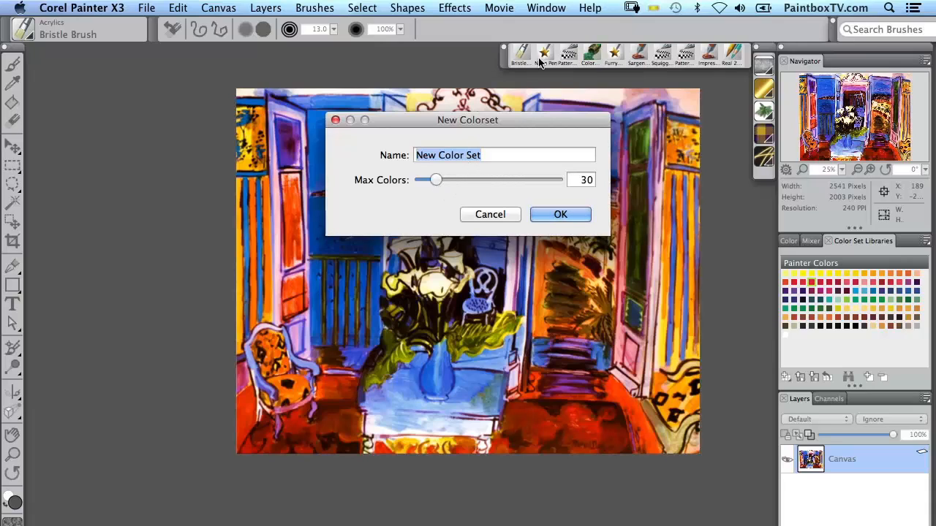
pyautogui.write('Dufy')
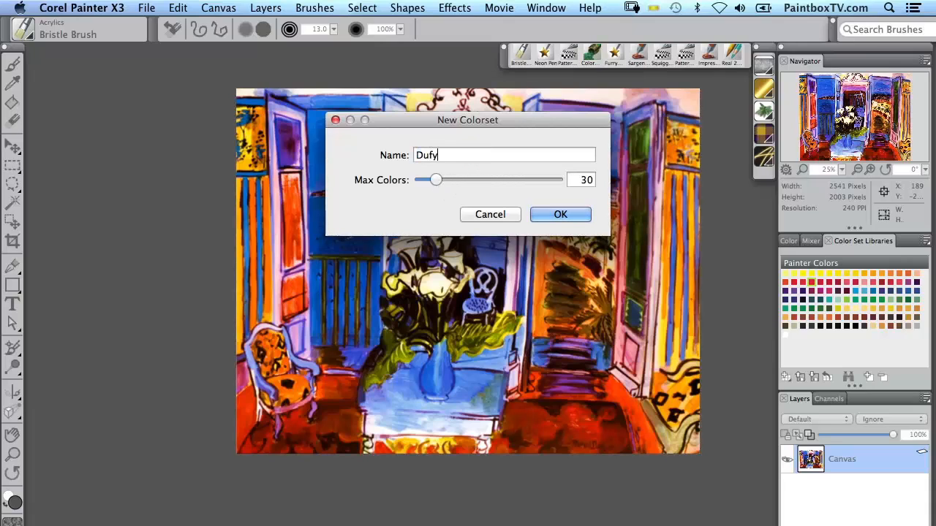
pyautogui.click(573, 221)
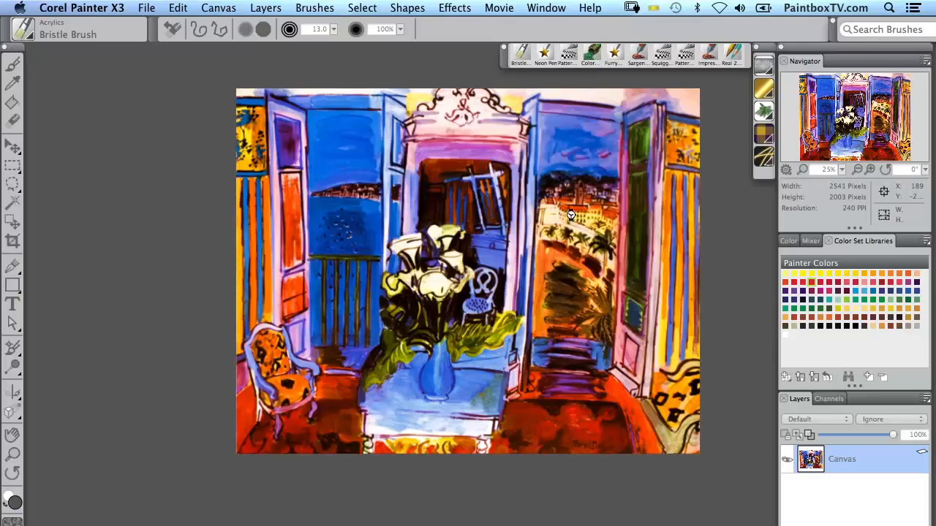